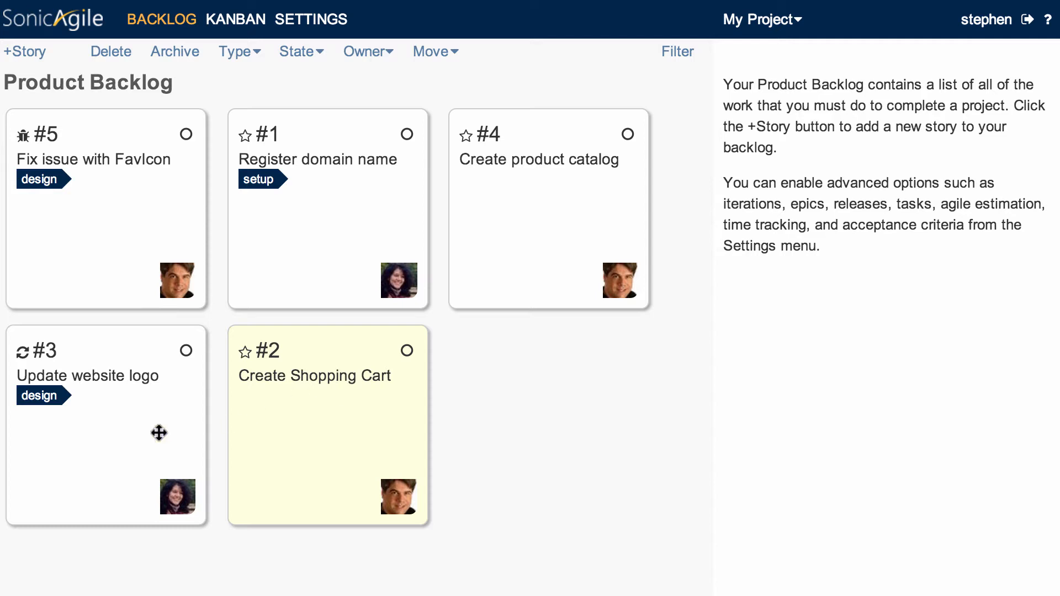
- Reprioritize the product backlog by moving Update website logo to first place and Register domain name up into the first row
click(157, 433)
drag(157, 433, 245, 244)
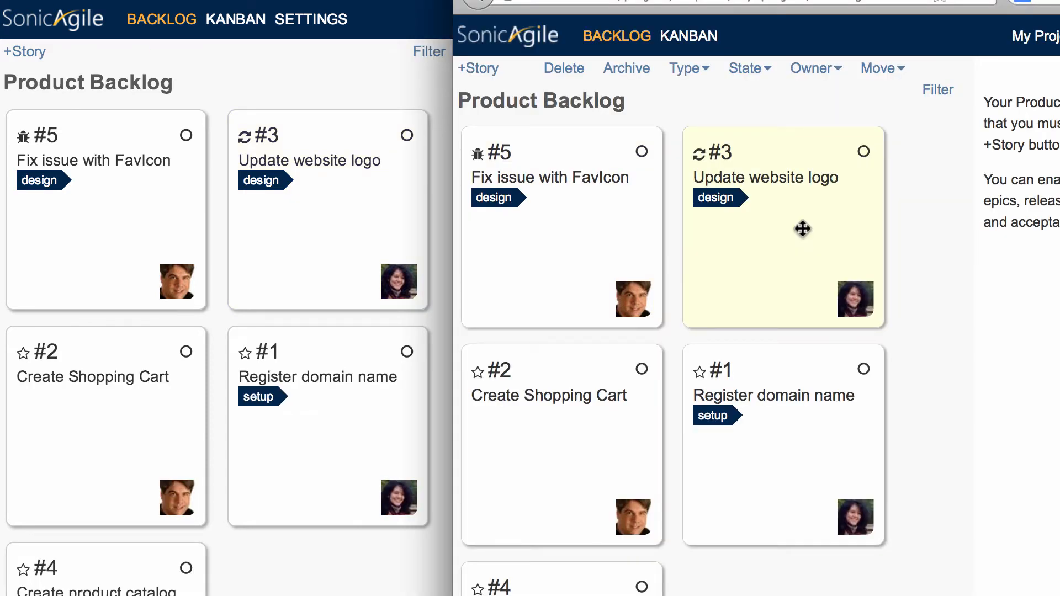
drag(803, 229, 615, 232)
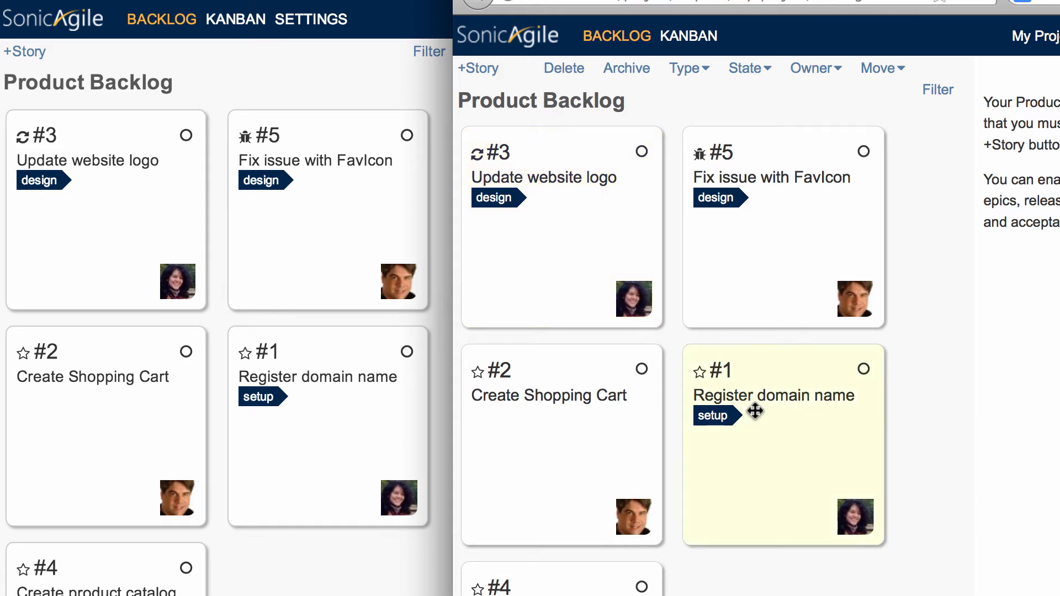
drag(755, 411, 553, 199)
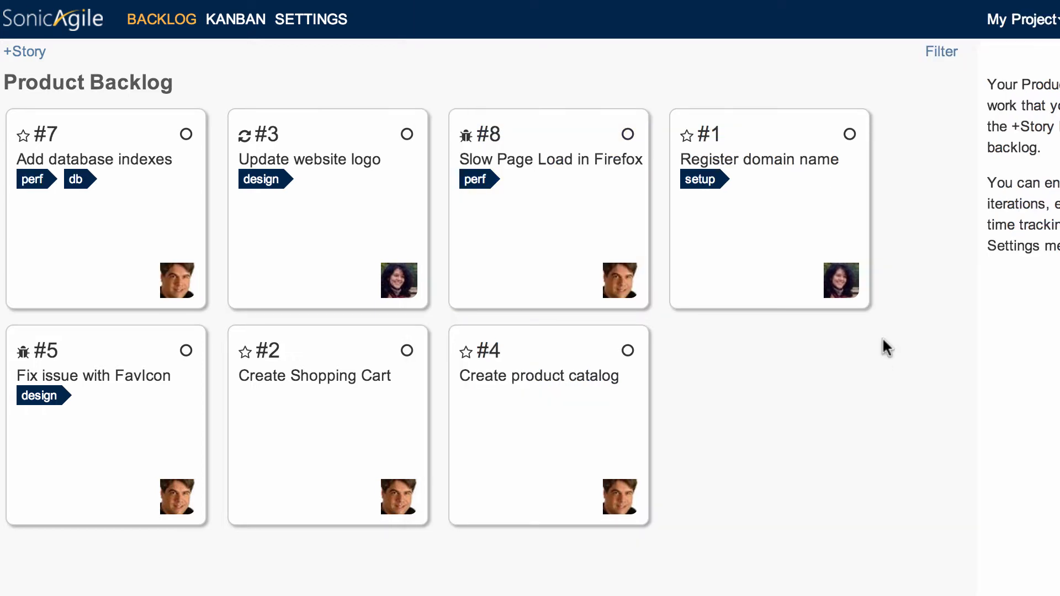
- Filter the backlog to stories owned by the signed-in member that carry the perf tag
click(942, 56)
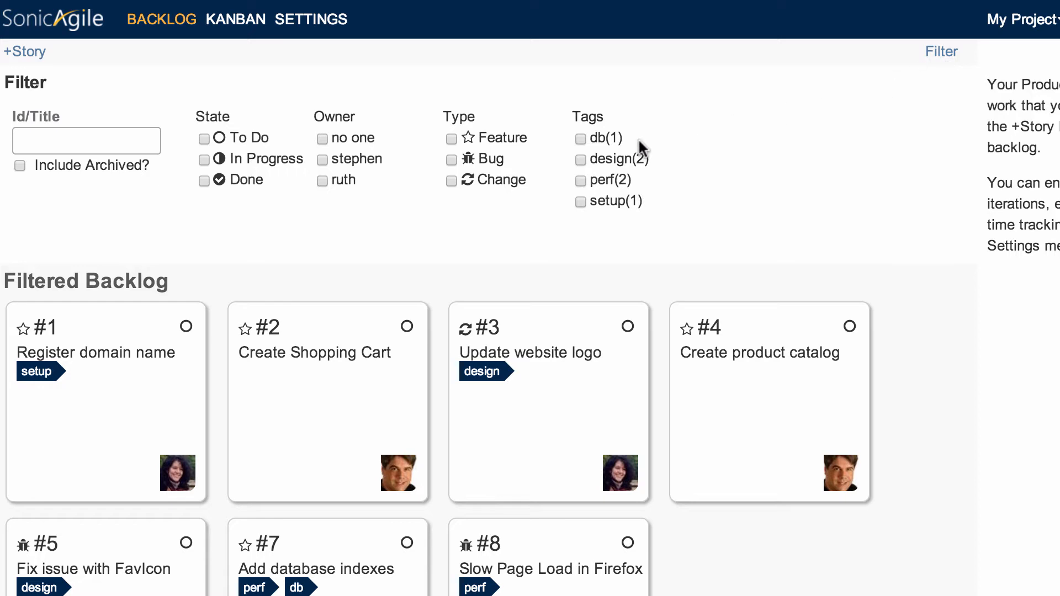
click(322, 160)
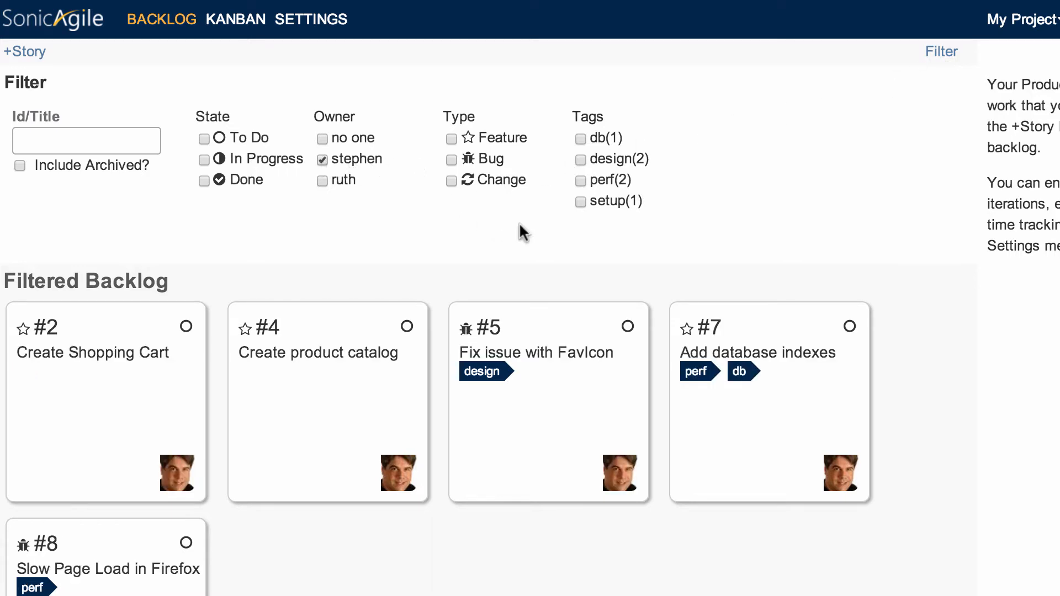
click(581, 181)
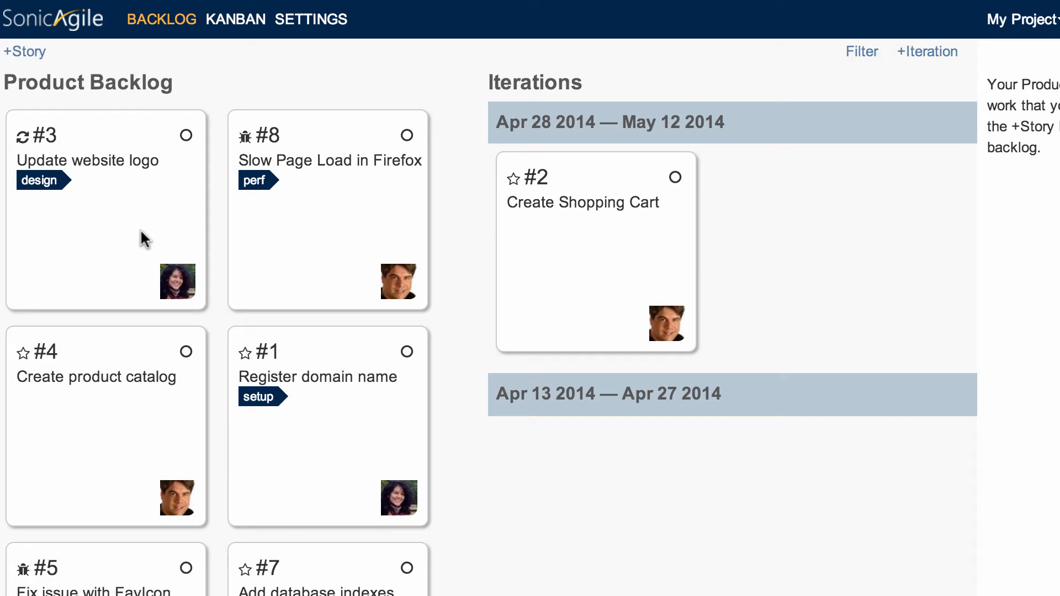
- Move Update website logo, Slow Page Load in Firefox and Create product catalog together into the Apr 28 2014 — May 12 2014 iteration
click(142, 232)
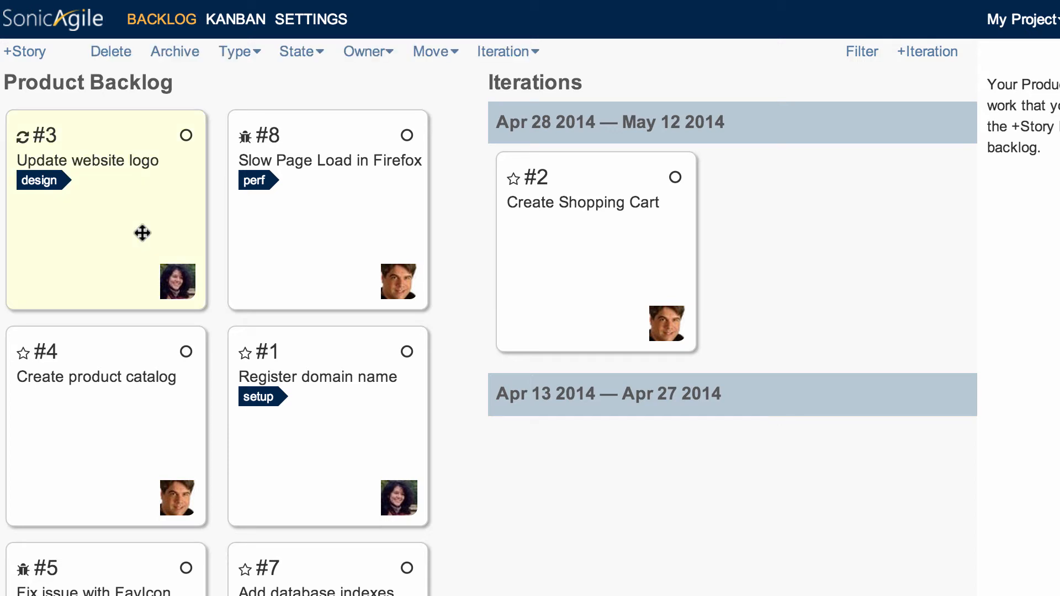
shift+click(135, 396)
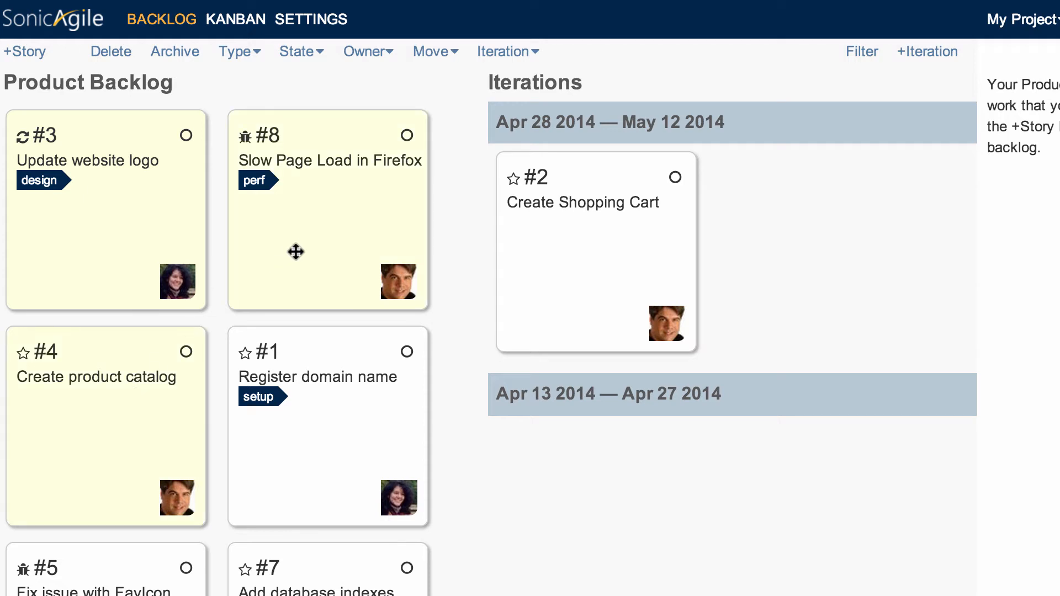
drag(293, 251, 526, 254)
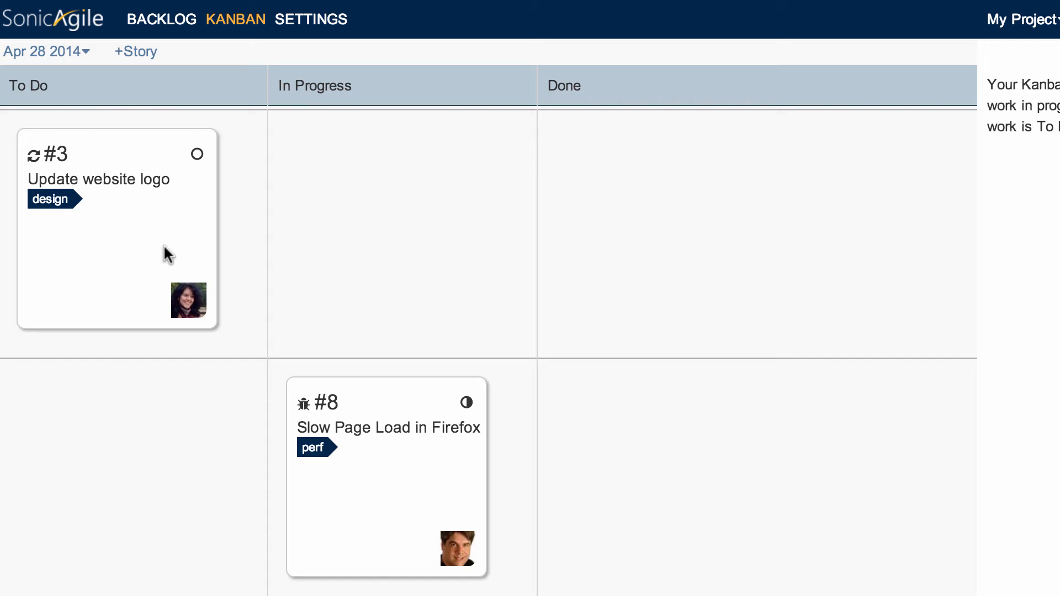
- Advance the Update website logo story on the Kanban board from To Do through In Progress to Done
click(165, 249)
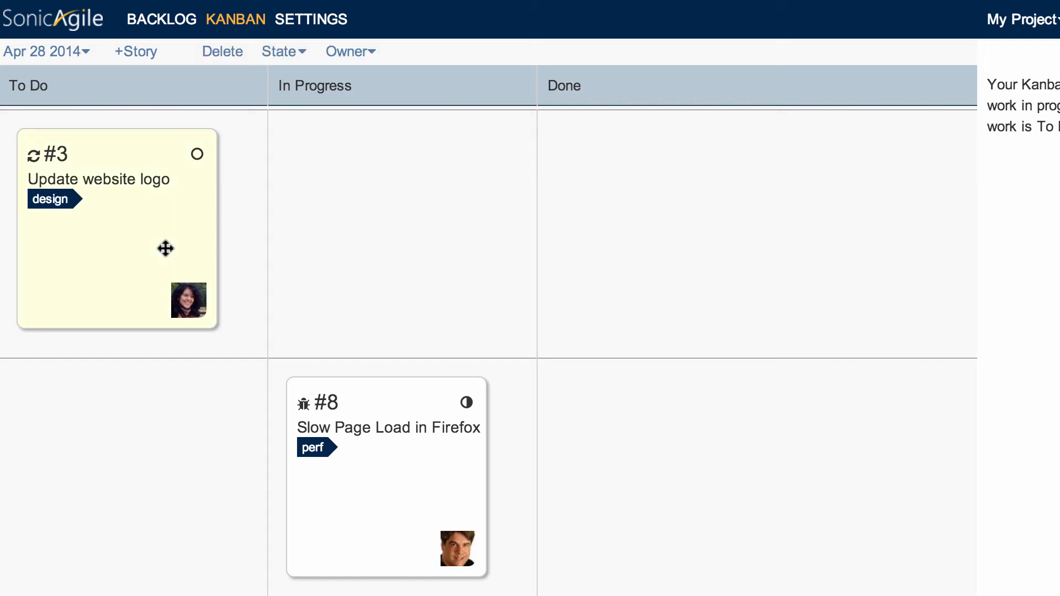
drag(166, 248, 418, 240)
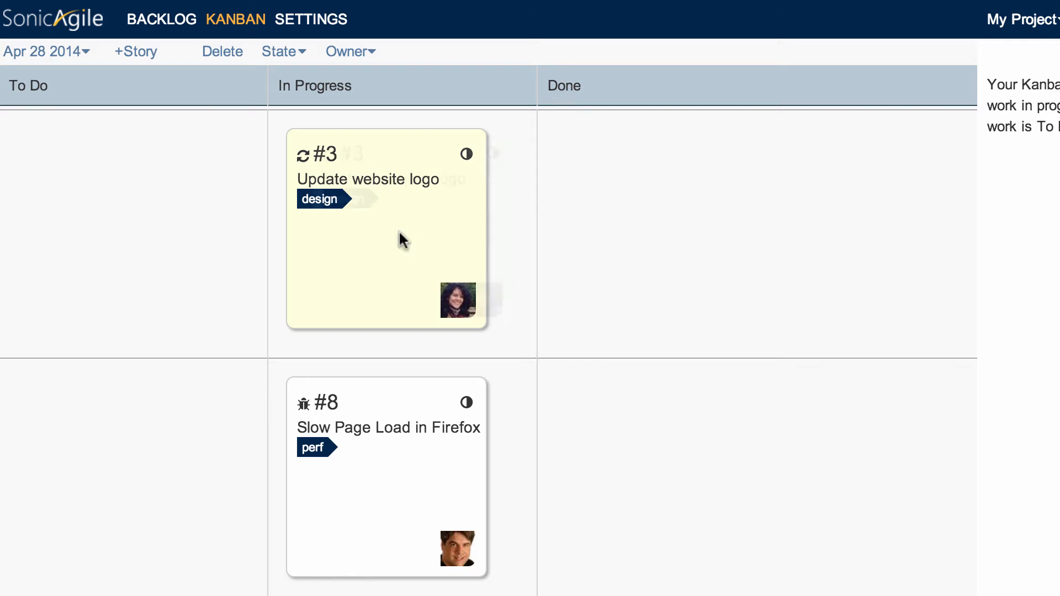
drag(400, 235, 670, 249)
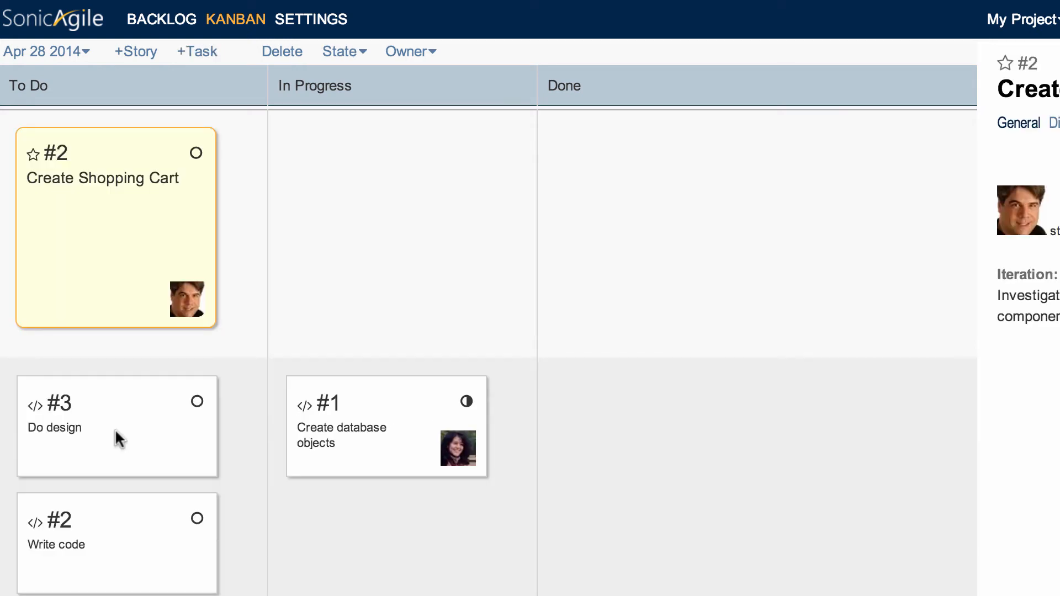
- Move the Do design task of Create Shopping Cart to In Progress and assign it to the signed-in member
click(117, 432)
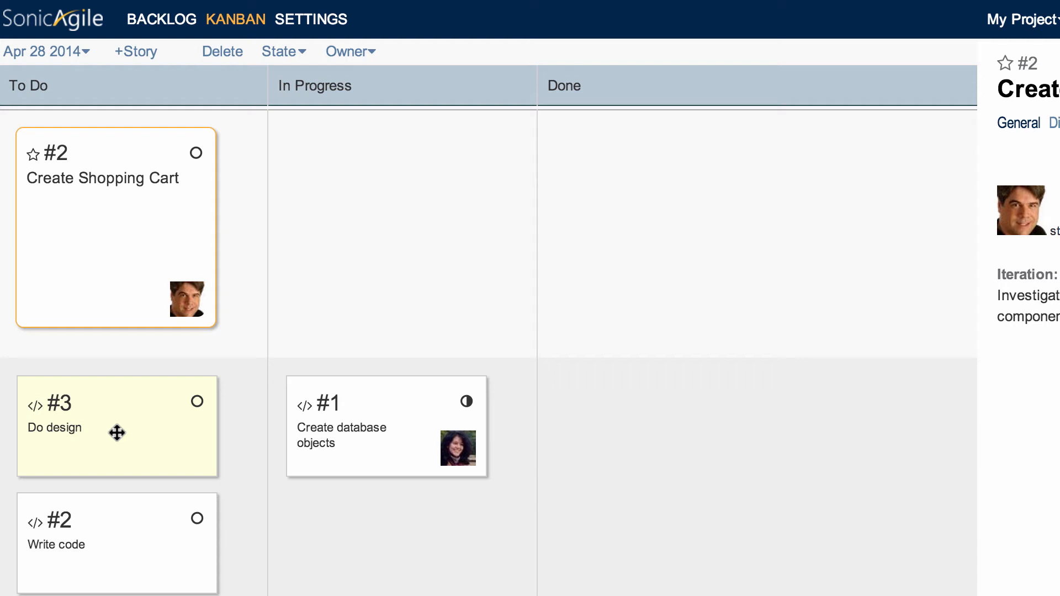
drag(116, 433, 357, 527)
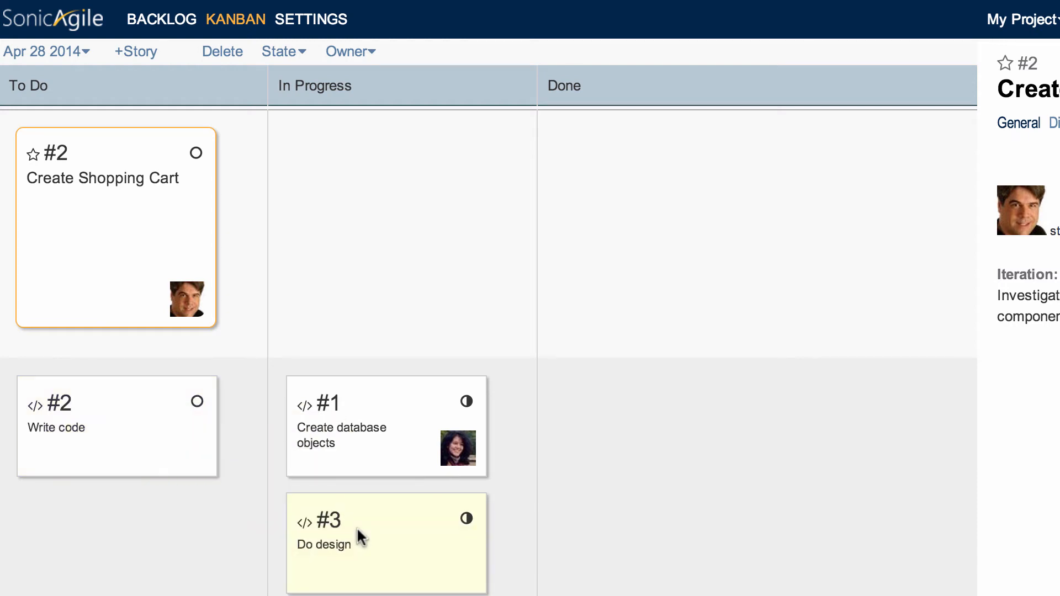
click(349, 52)
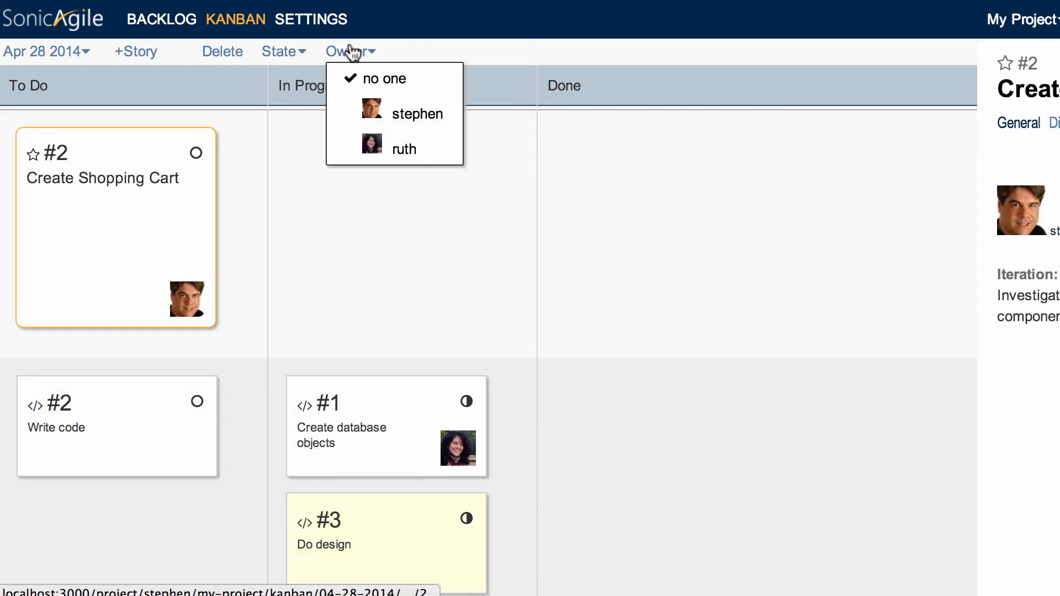
click(372, 114)
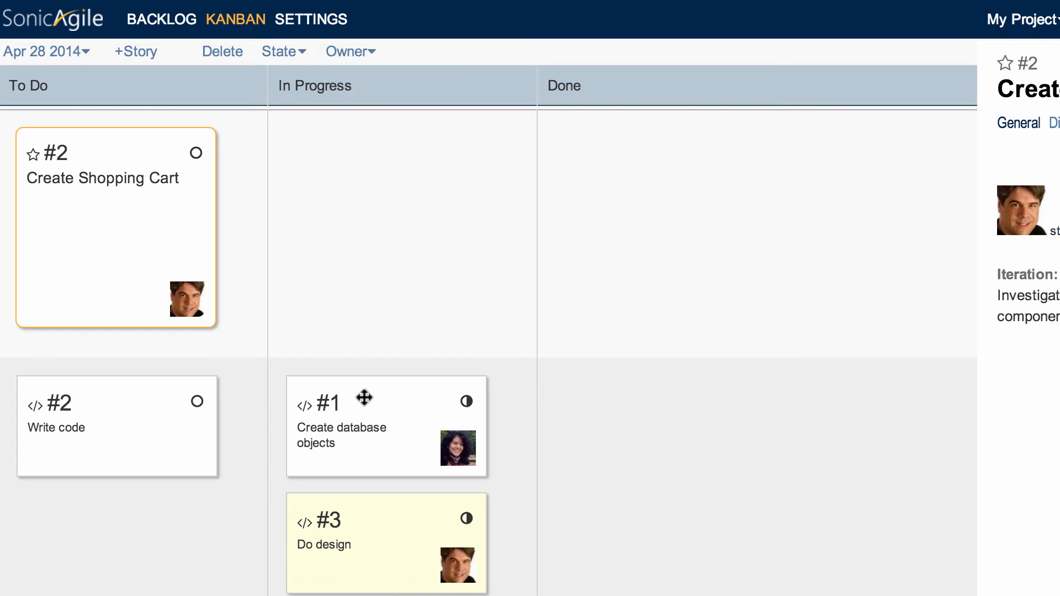
- Move the Create database objects and Do design tasks of Create Shopping Cart to Done
drag(367, 414, 639, 410)
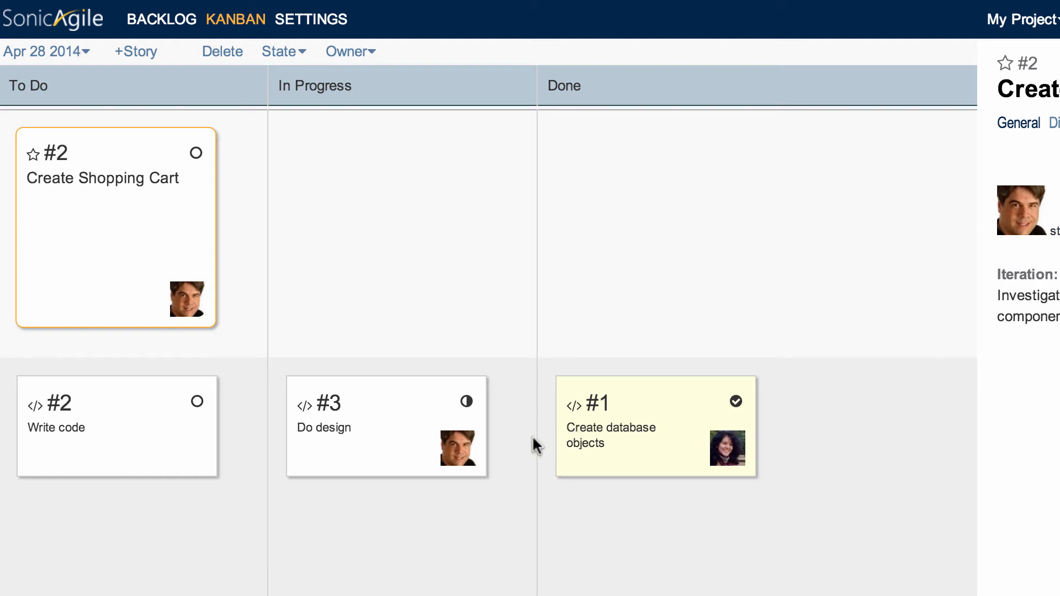
drag(415, 454, 686, 452)
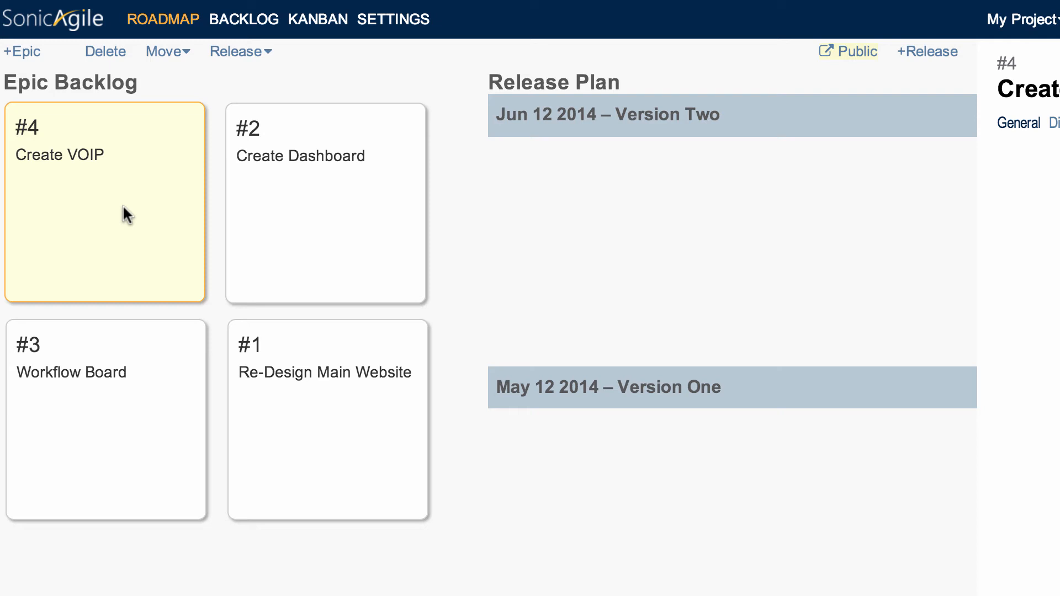
- Schedule the Create VOIP and Workflow Board epics in the Version Two release and Re-Design Main Website in Version One
drag(122, 206, 604, 282)
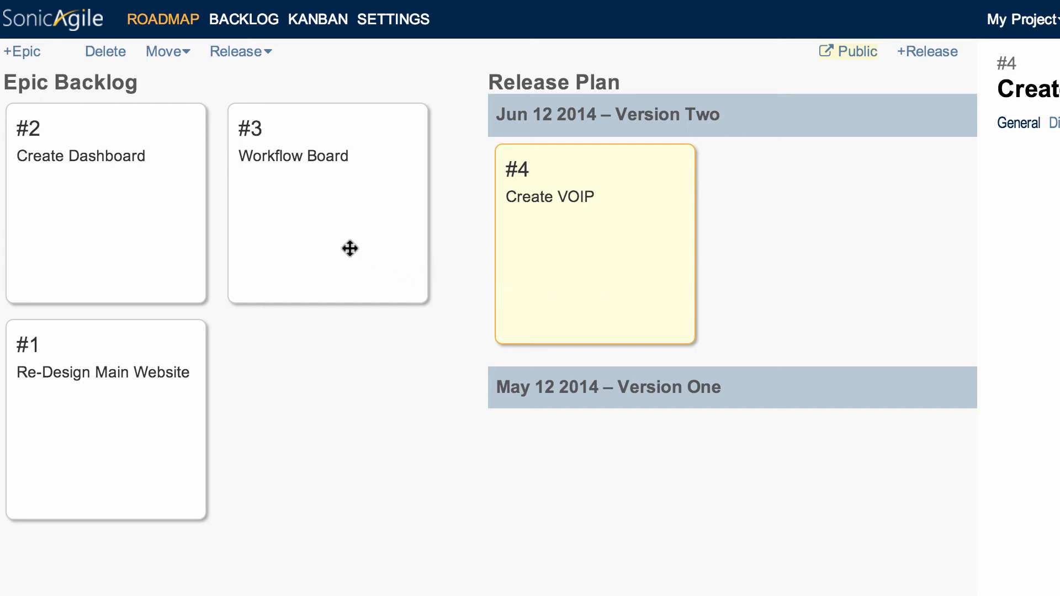
drag(350, 248, 838, 312)
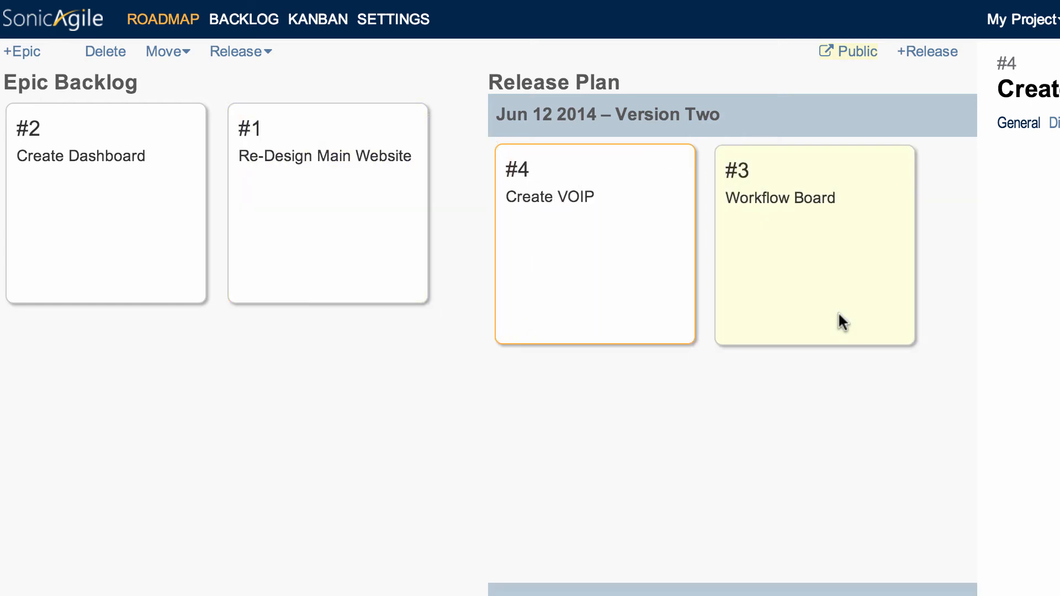
drag(338, 270, 594, 476)
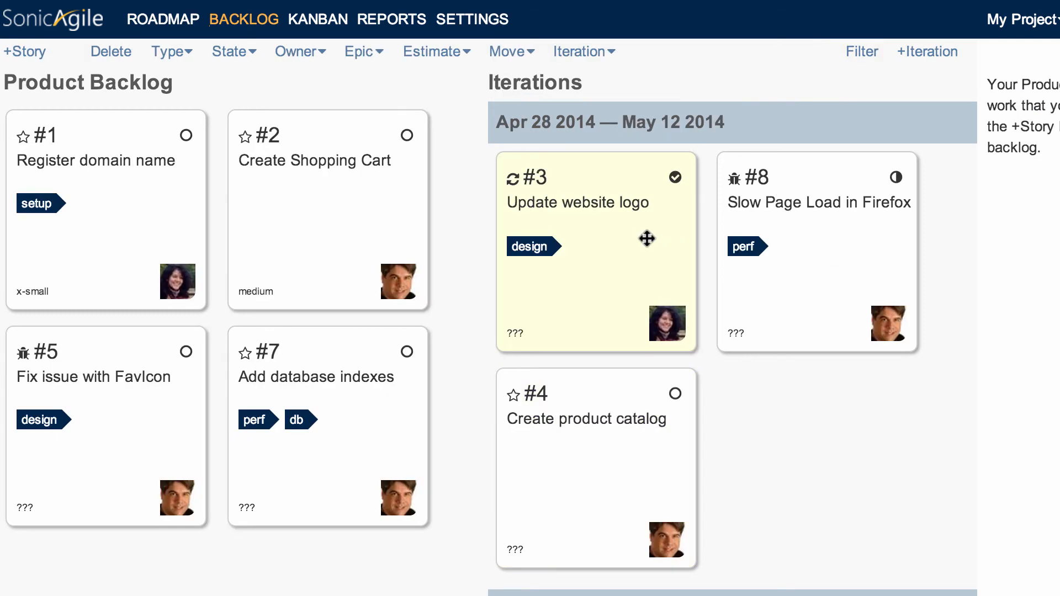
- Estimate Update website logo as x-small (1pts) and Slow Page Load in Firefox as medium (3pts)
click(442, 54)
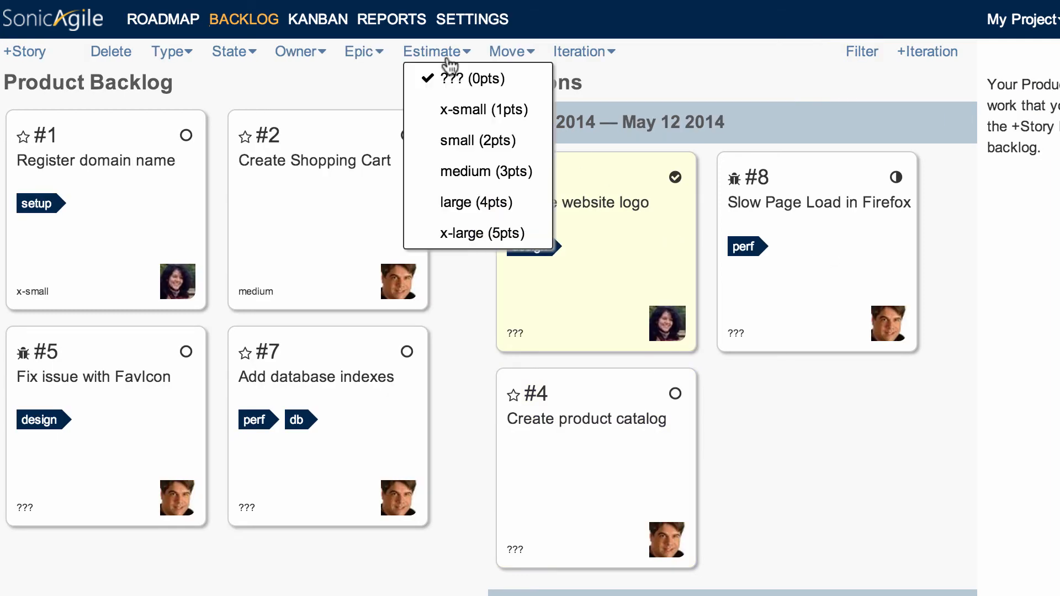
click(450, 109)
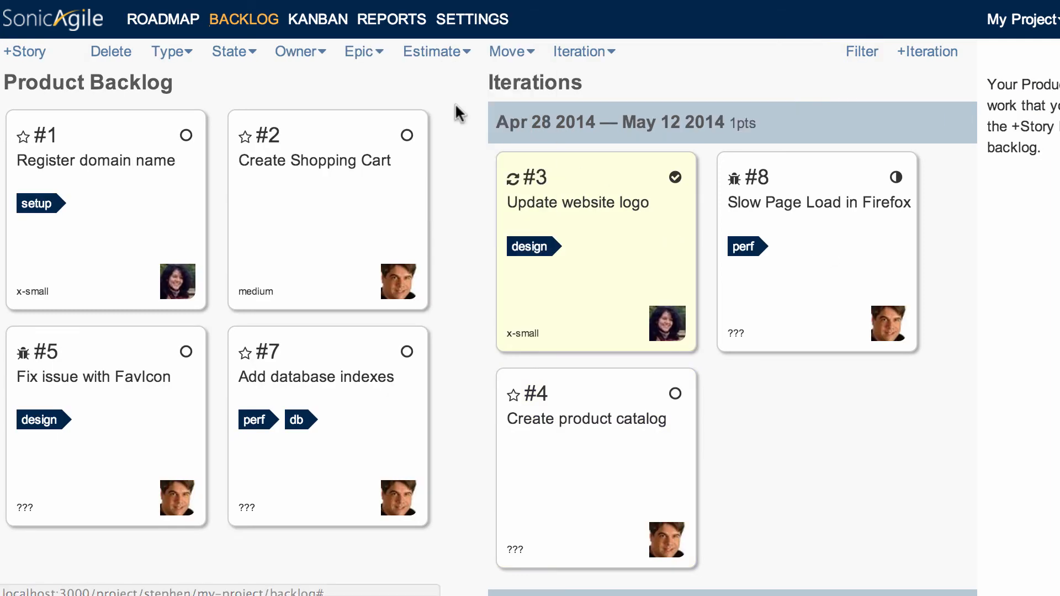
click(774, 236)
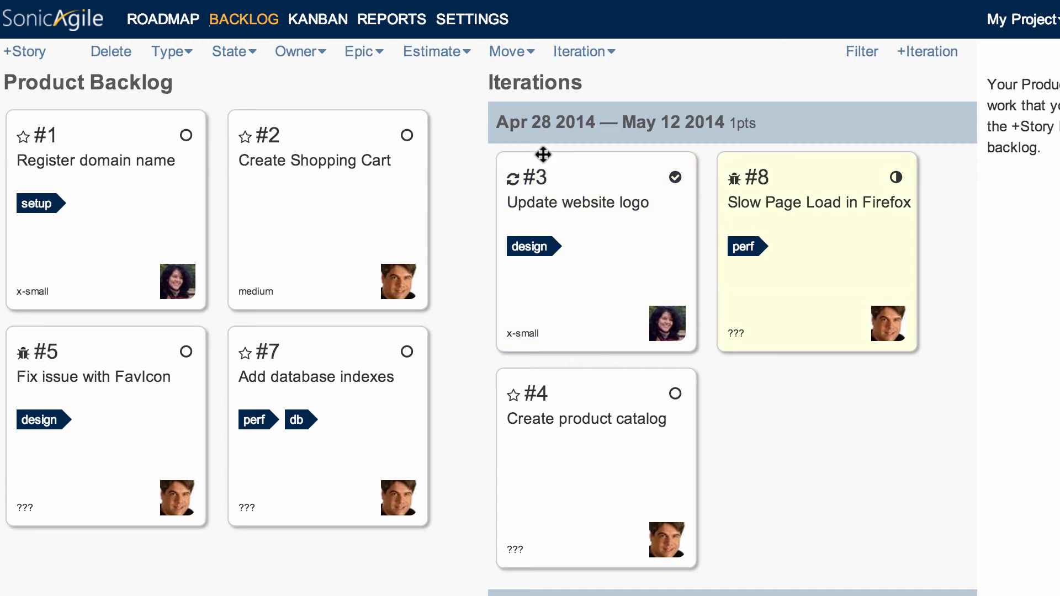
click(443, 53)
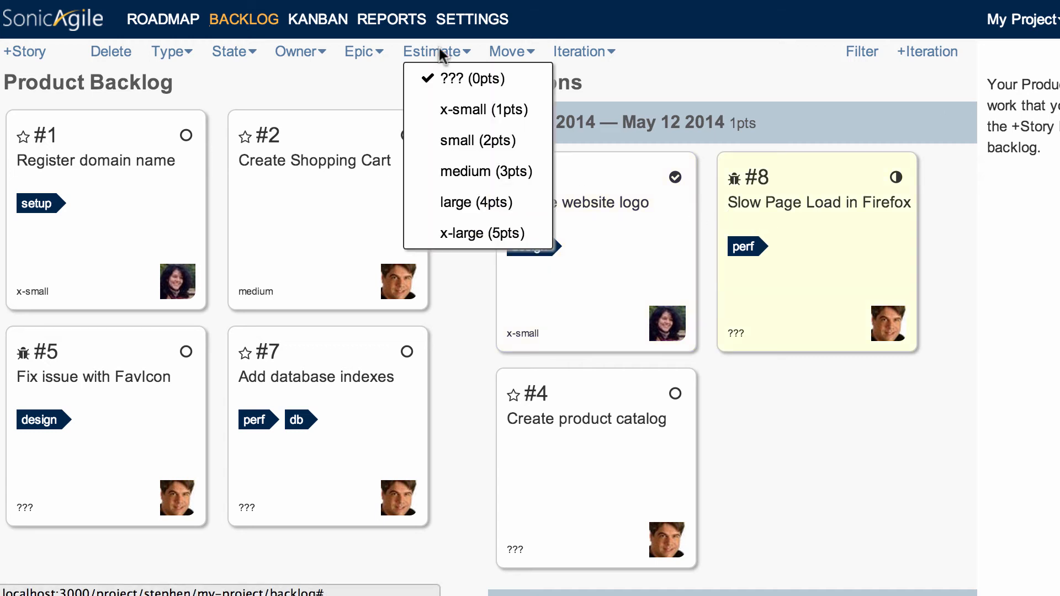
click(480, 171)
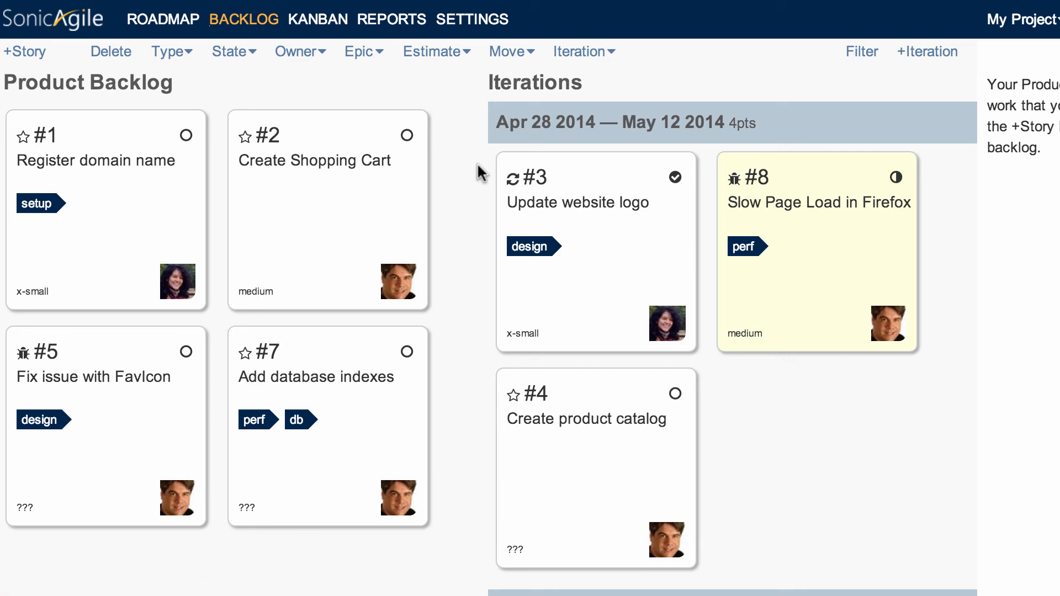
- Set the estimate of the Create Shopping Cart story in the product backlog to x-large (5pts)
click(342, 200)
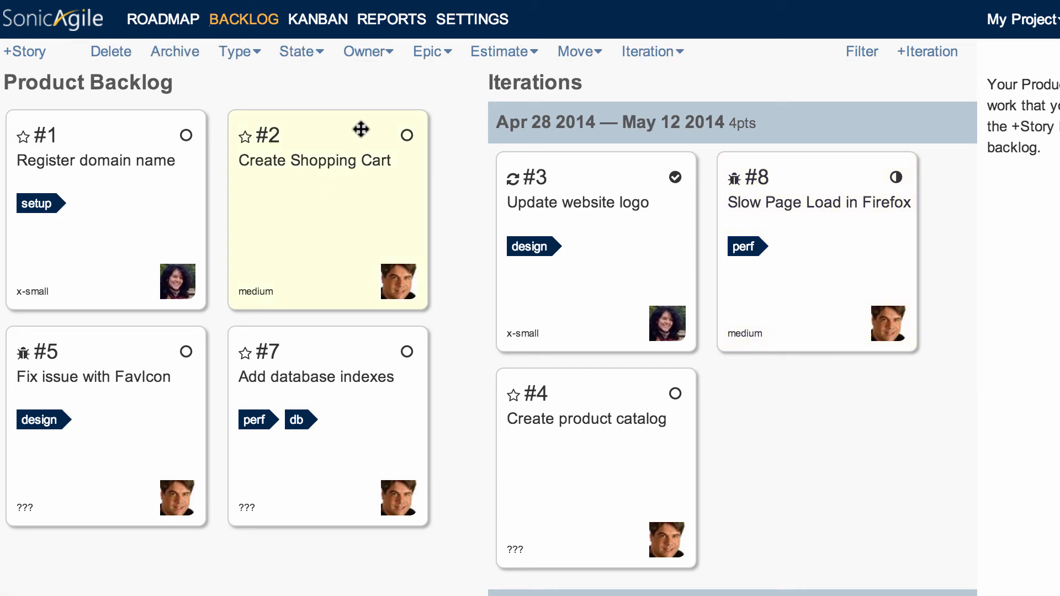
click(513, 53)
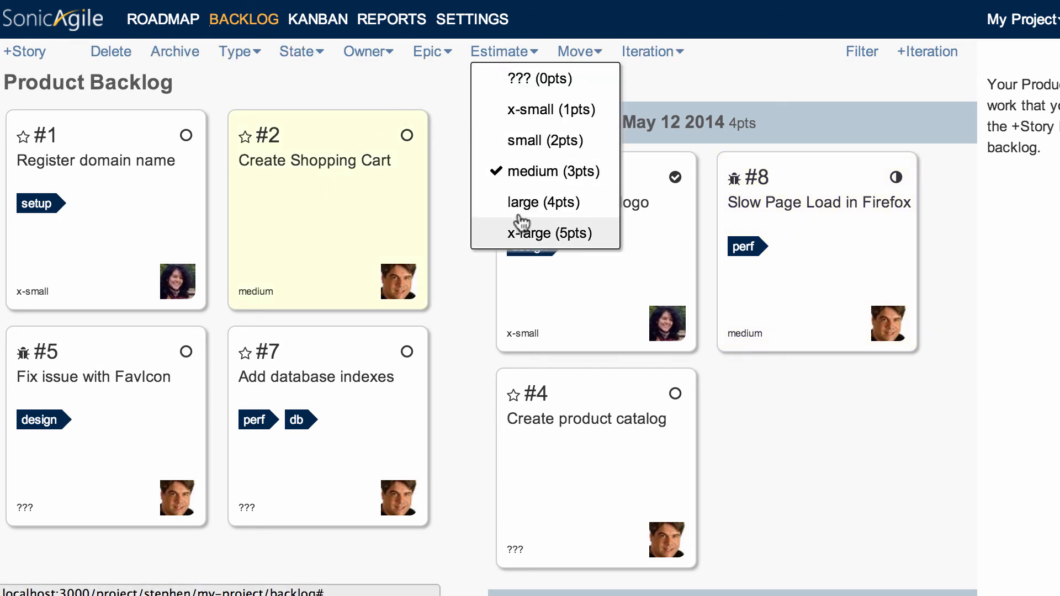
click(529, 234)
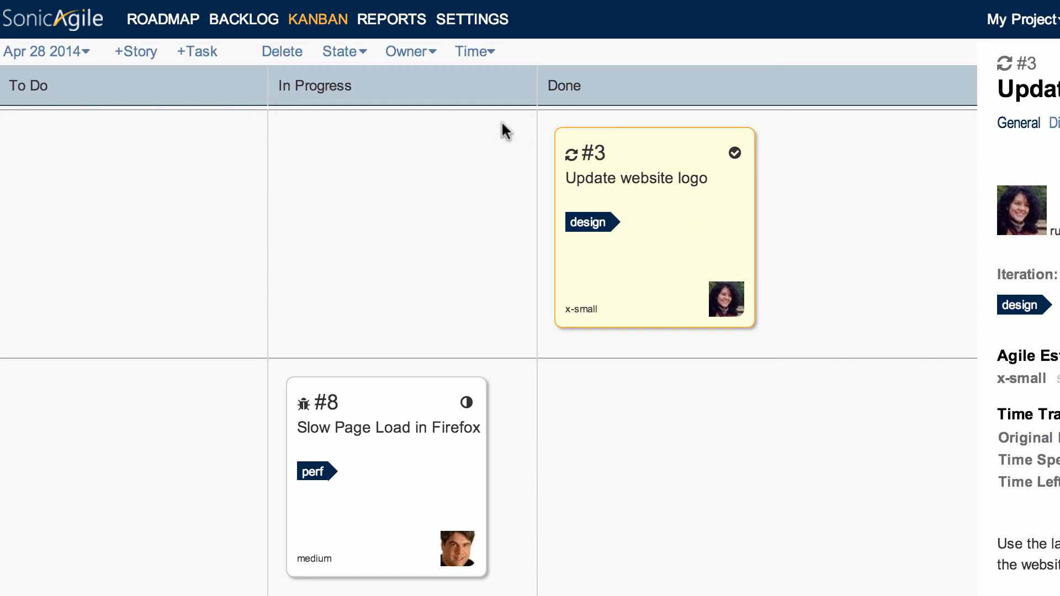
- Update the time tracking of Update website logo to 2 days spent and 3 days left
click(475, 52)
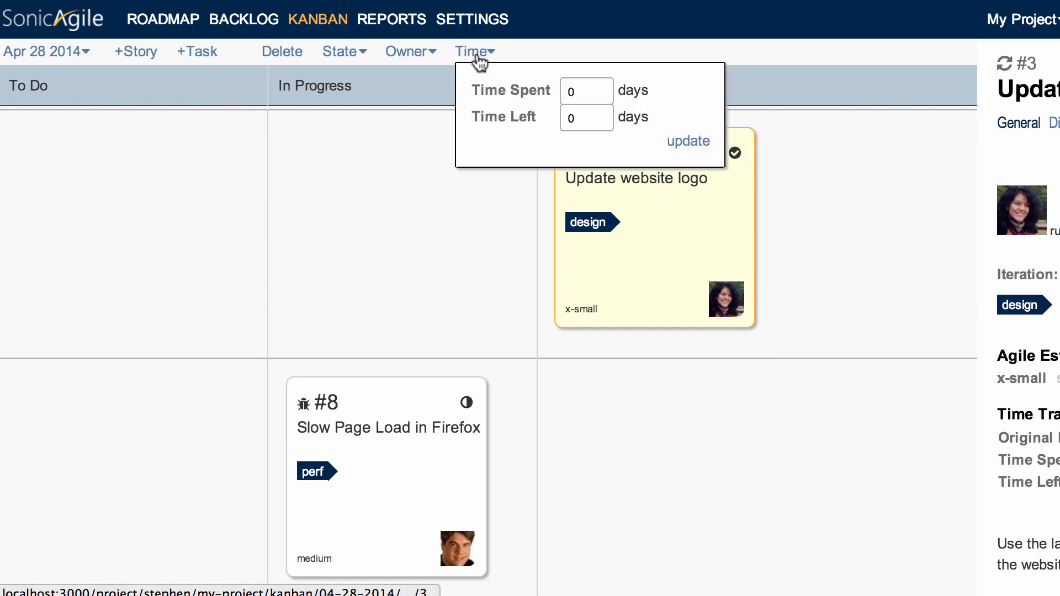
click(587, 92)
key(BackSpace)
text(2)
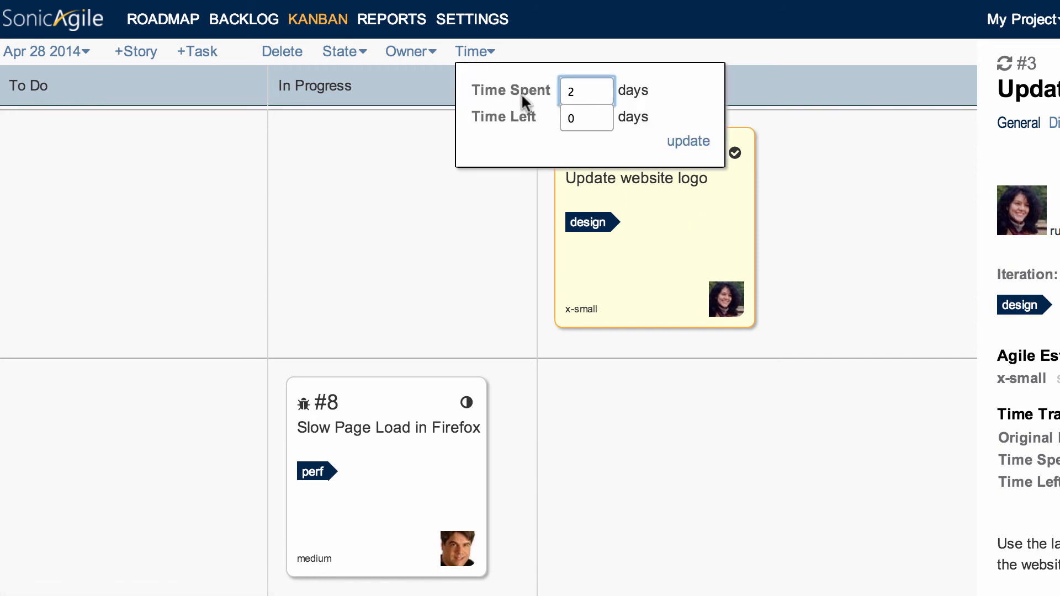
click(587, 115)
key(BackSpace)
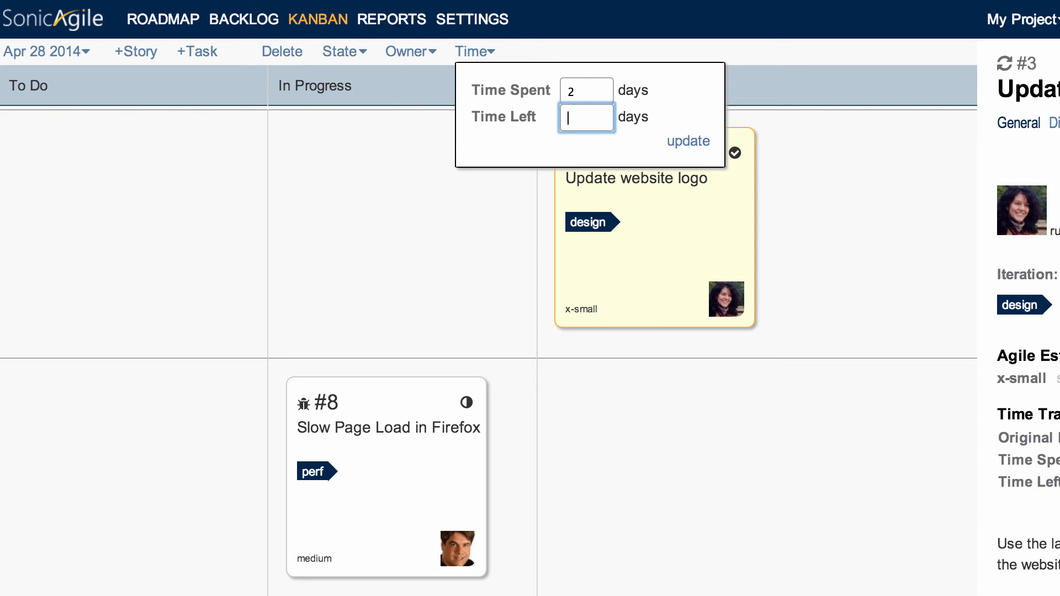
text(3)
click(690, 144)
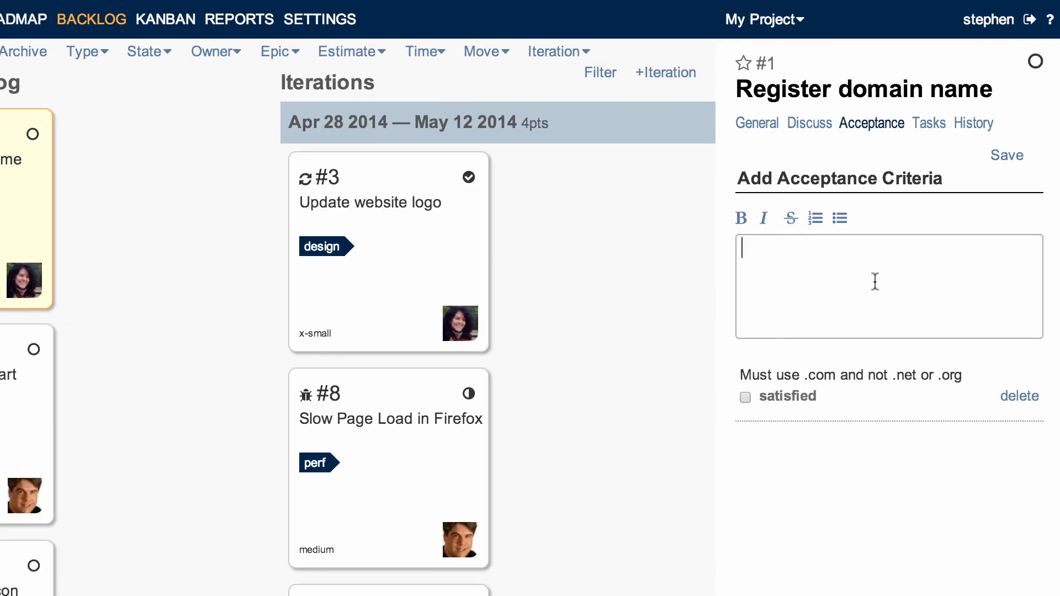
- Add the acceptance criterion "Must be short and easy to remember" to Register domain name and mark both of its criteria as satisfied
text(Must be shor)
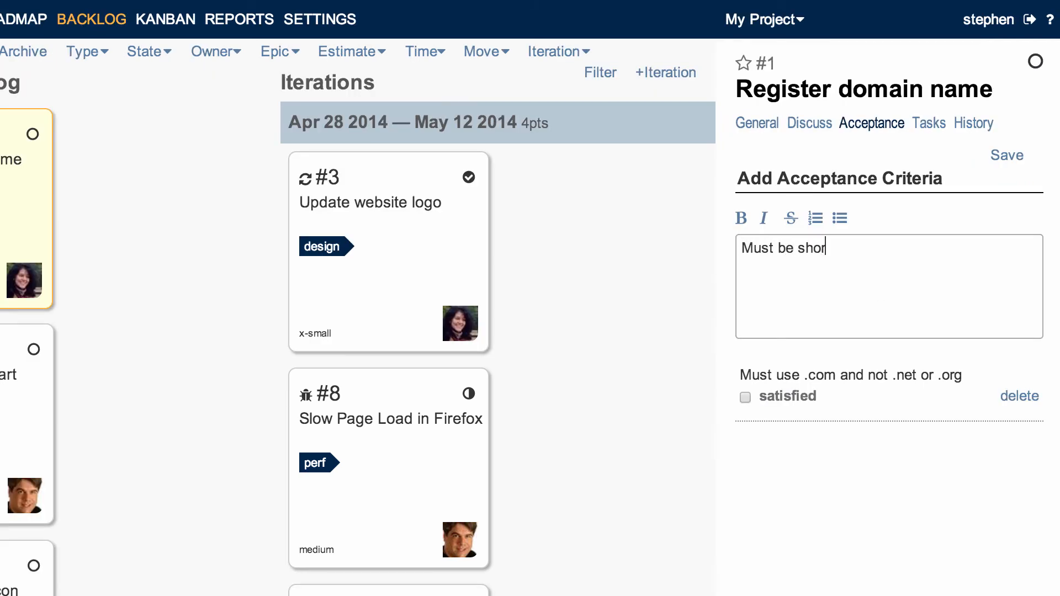
text(t and easy to )
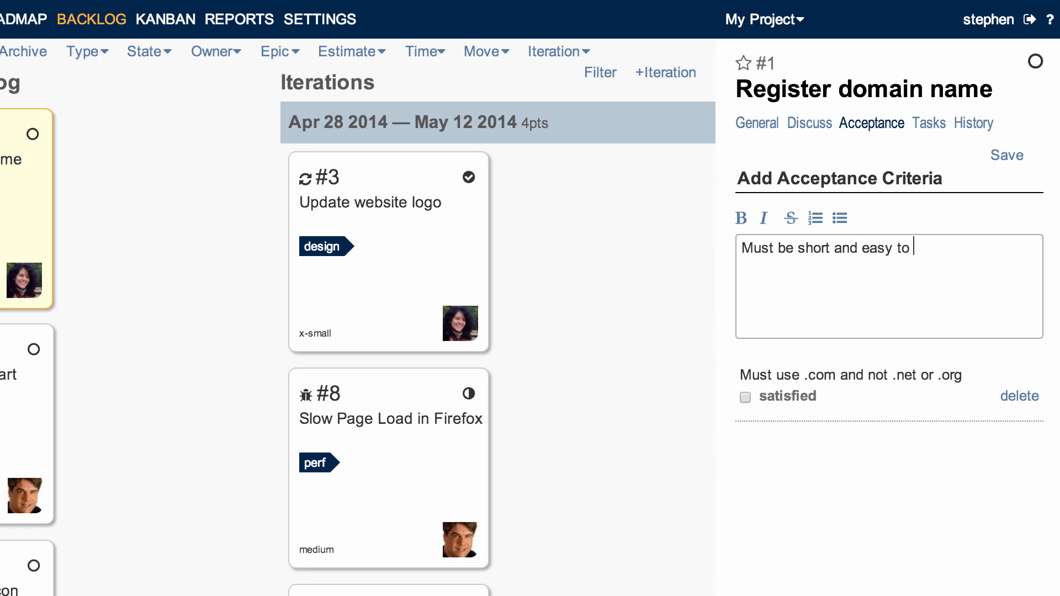
text(remember)
click(1010, 160)
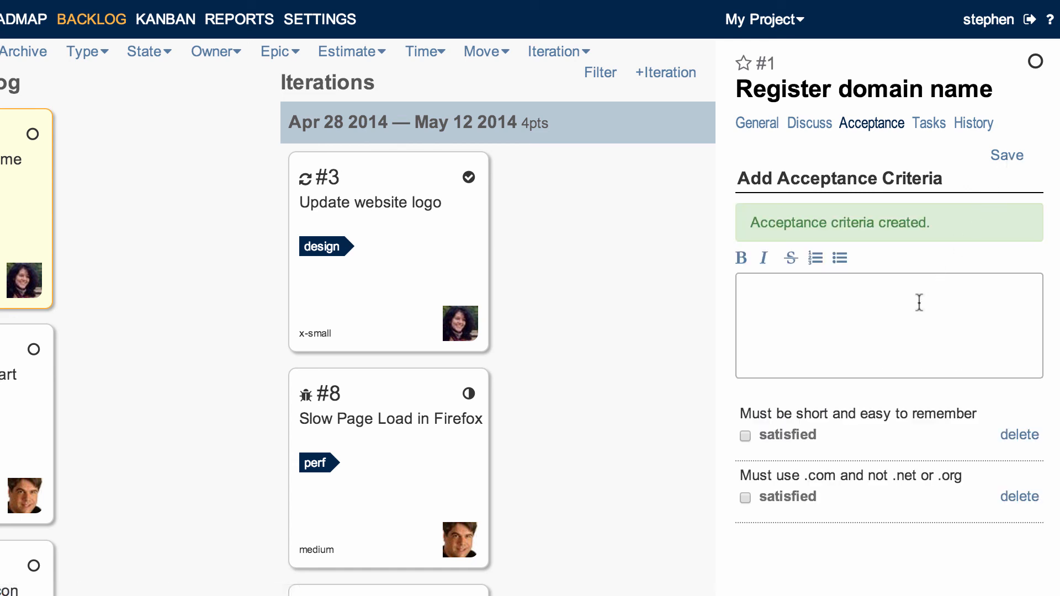
click(772, 438)
click(774, 496)
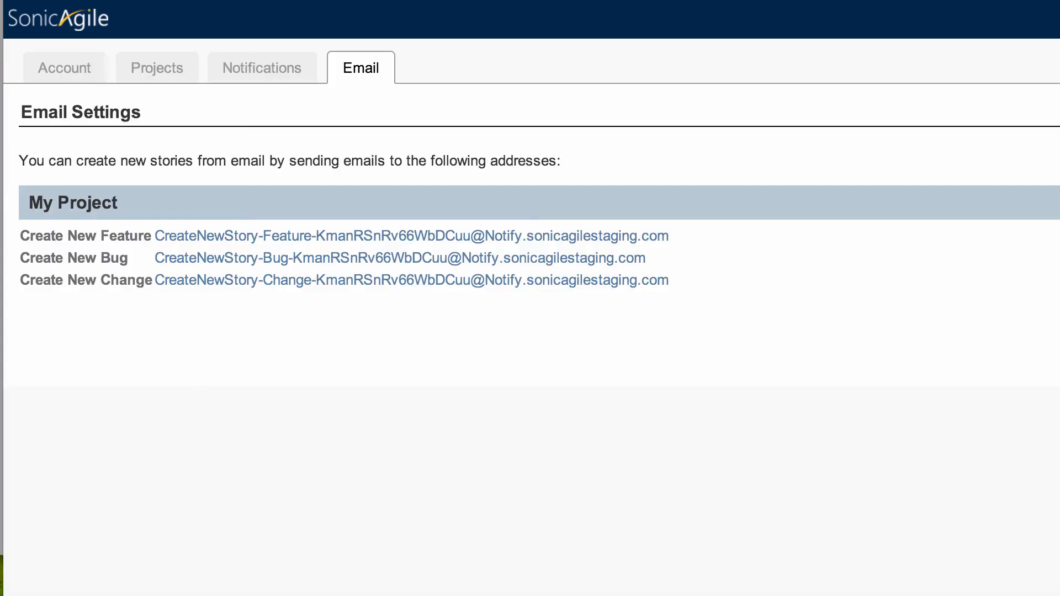